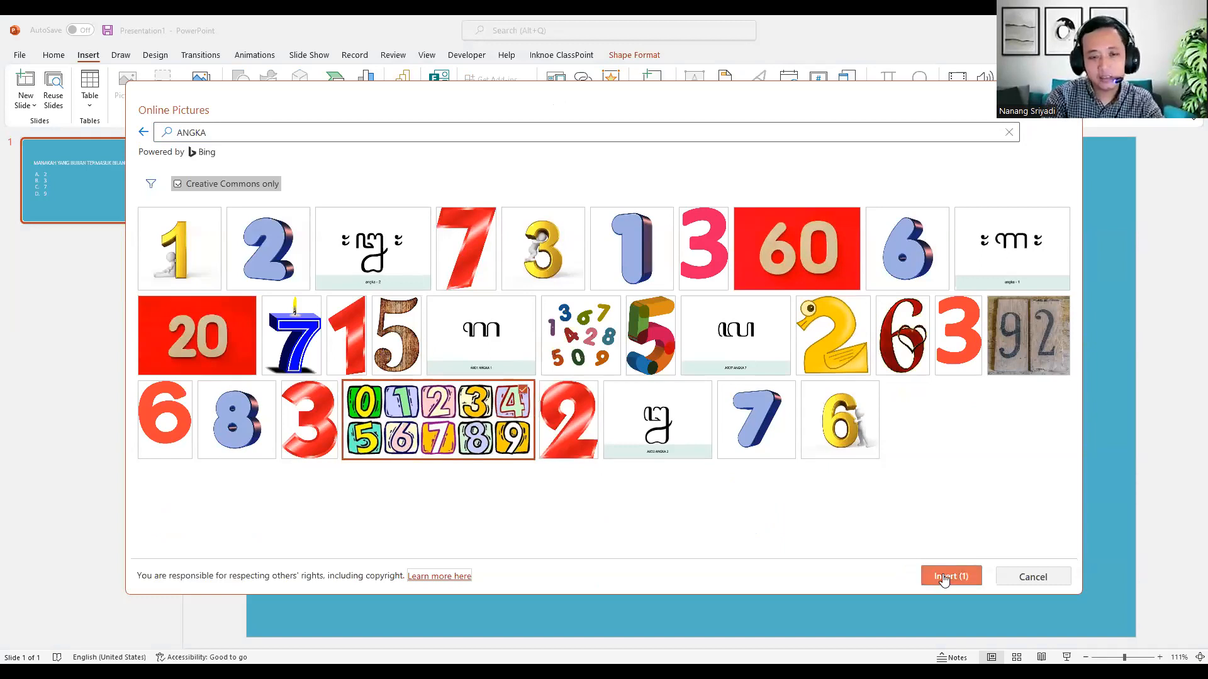
Insert the selected online picture of the digits 0 to 9 and position it beside the answer choices
left_click(944, 580)
left_click_drag(742, 399, 809, 415)
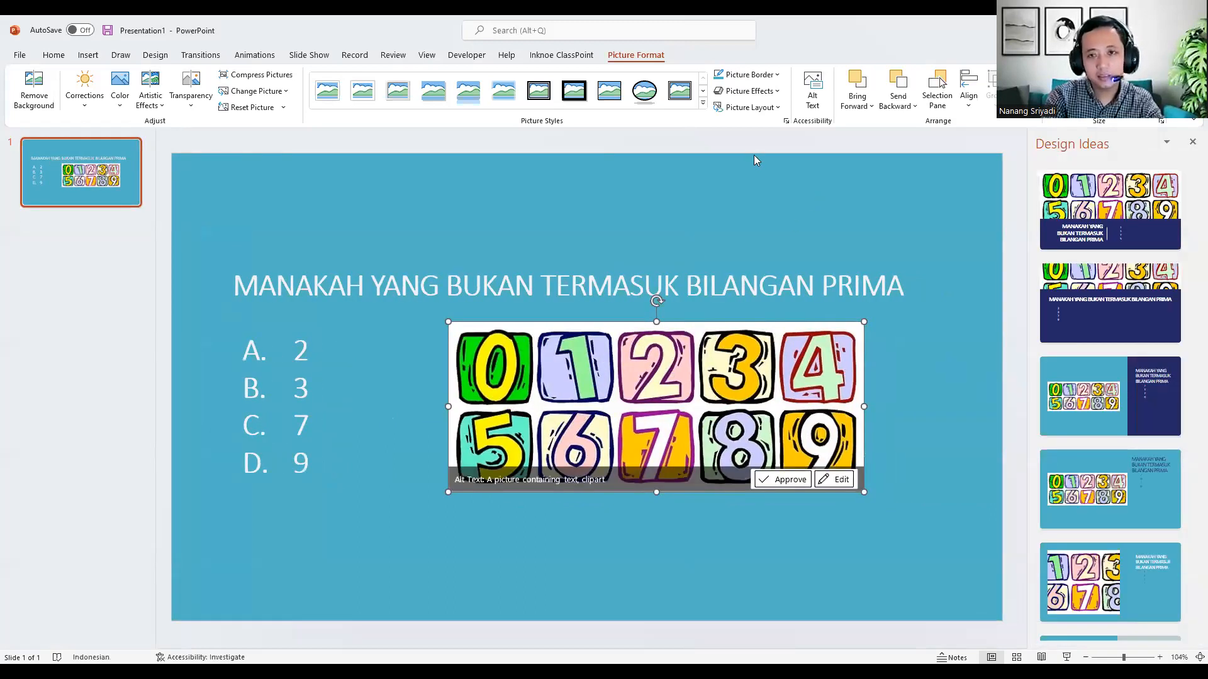
left_click(748, 253)
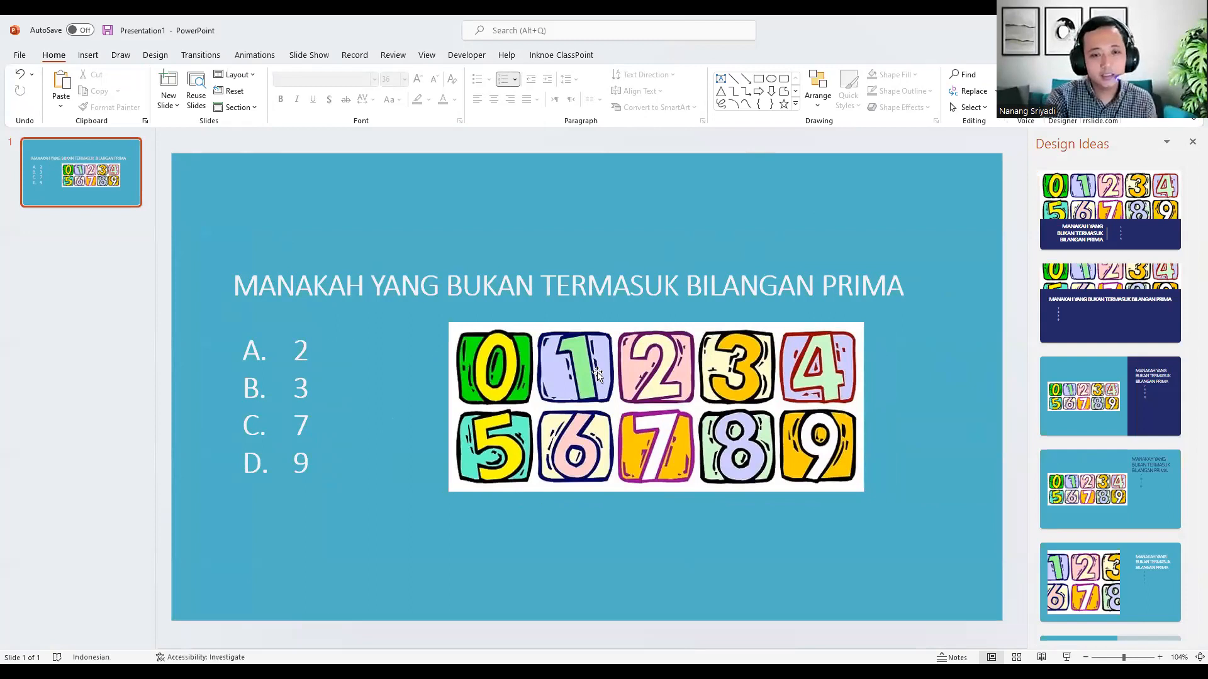
left_click(419, 292)
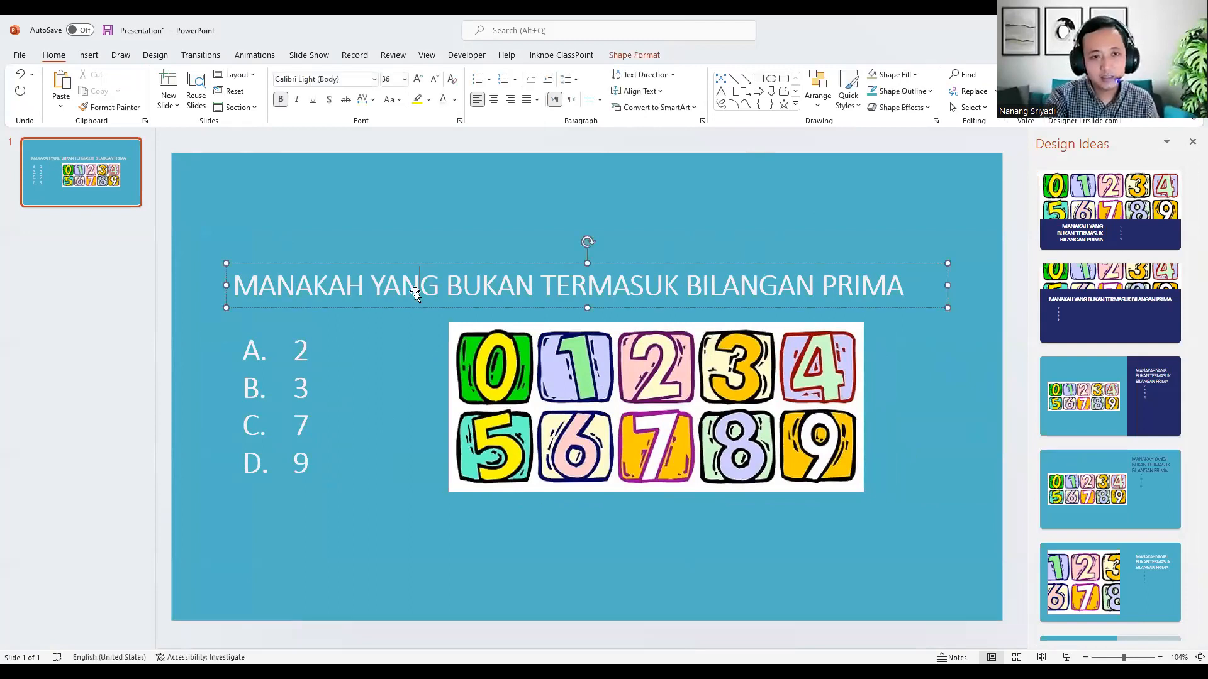
left_click(293, 350)
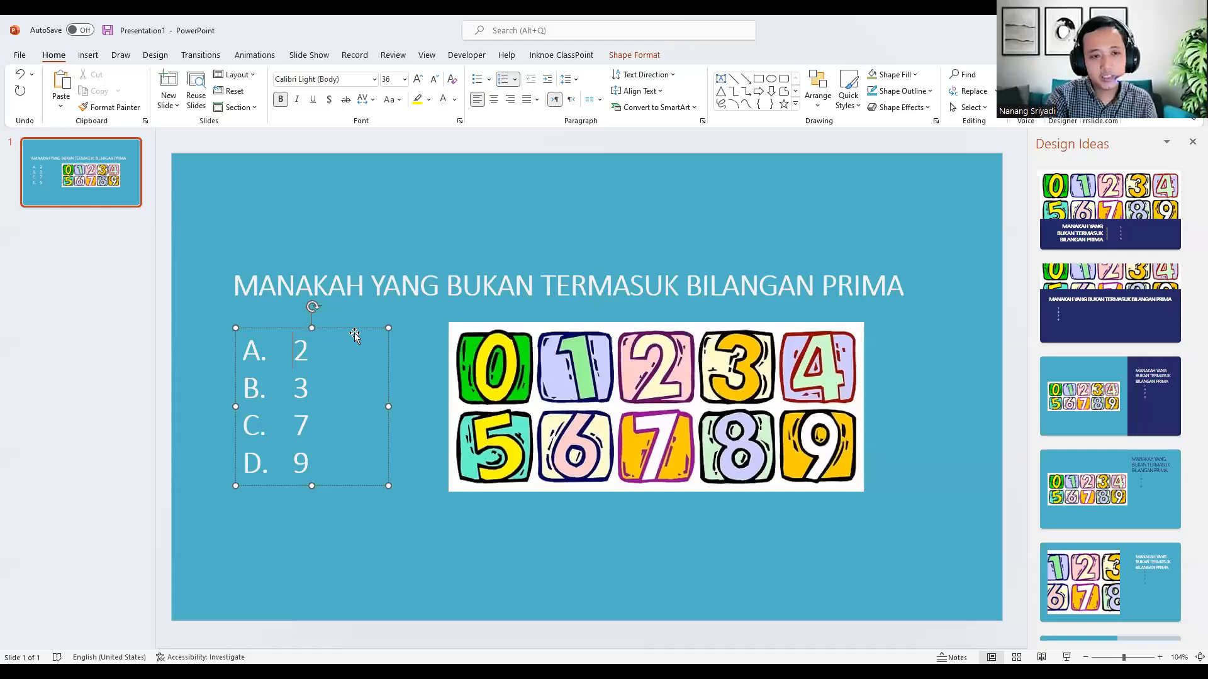
left_click(648, 403)
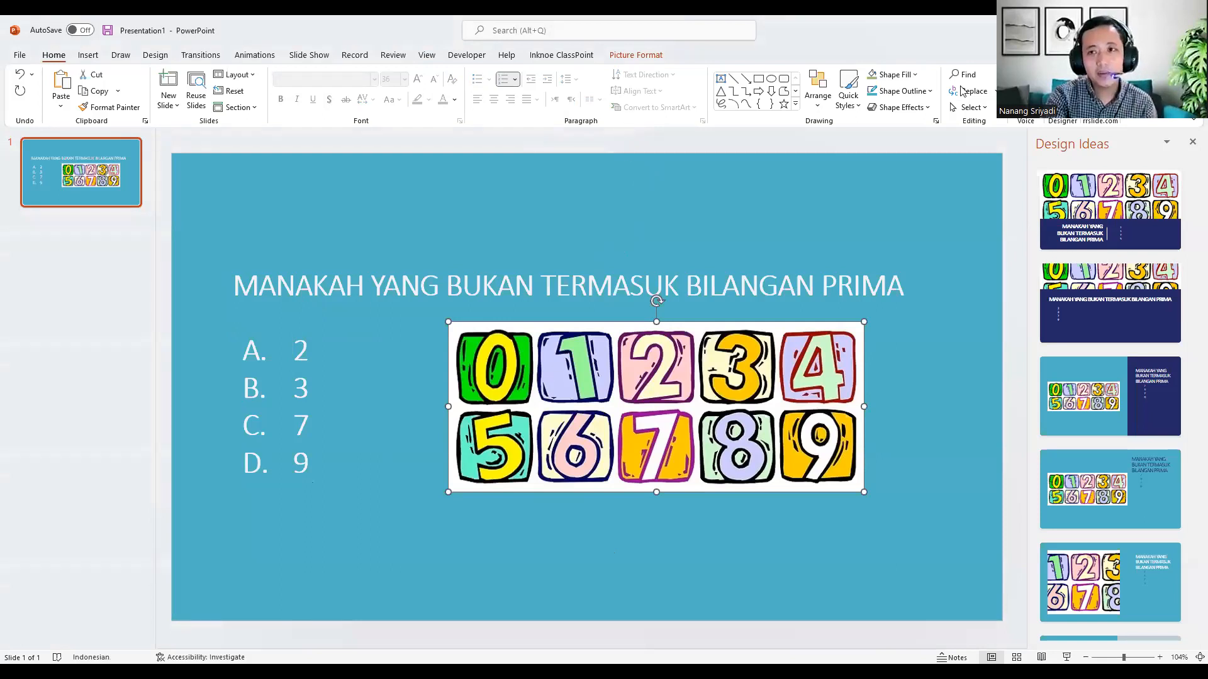
Add a ClassPoint Multiple Choice quiz button to the question slide
left_click(536, 56)
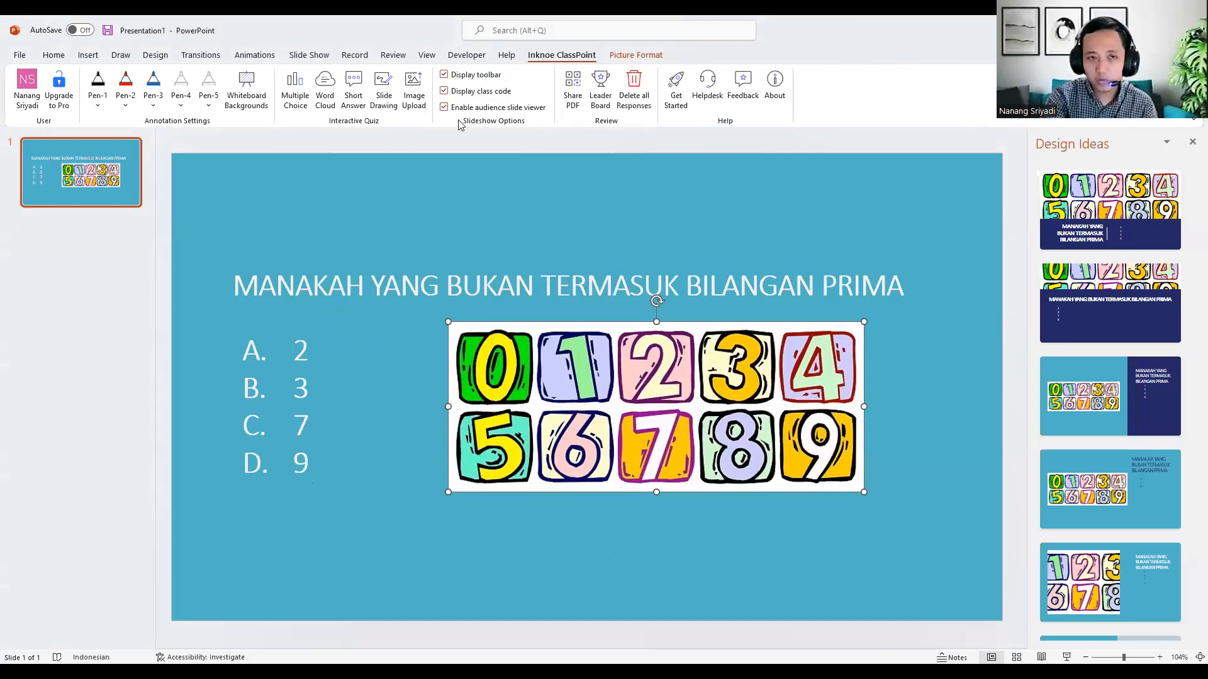
left_click(293, 97)
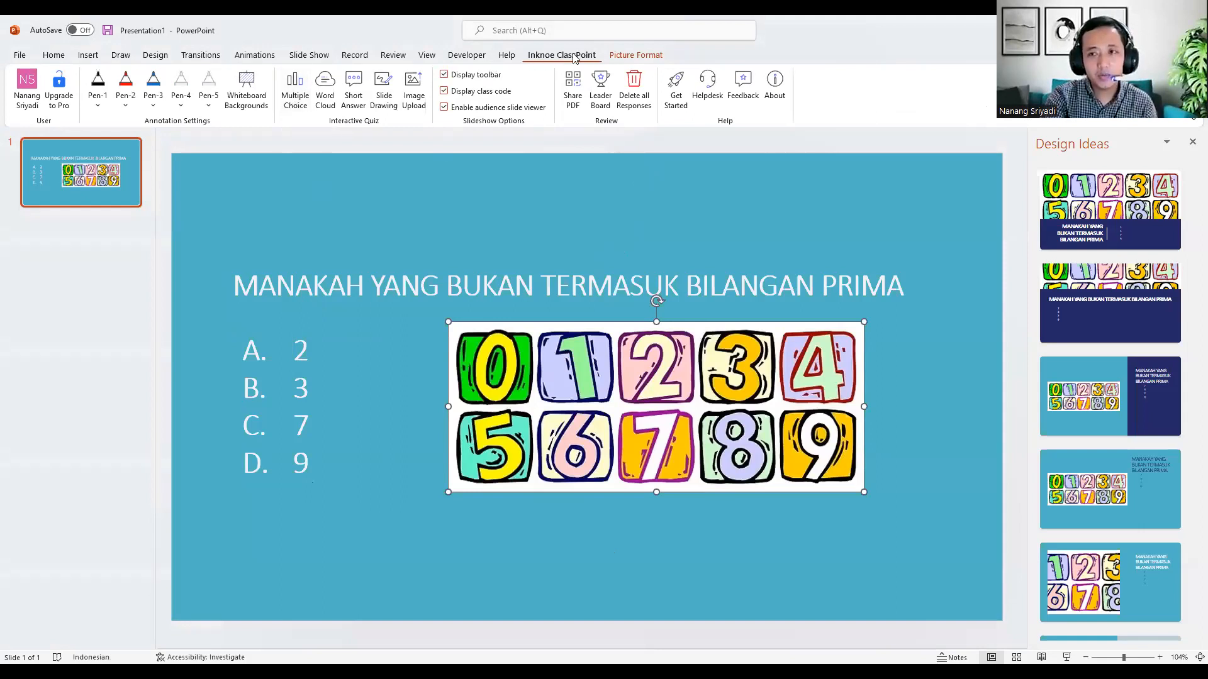
left_click(296, 105)
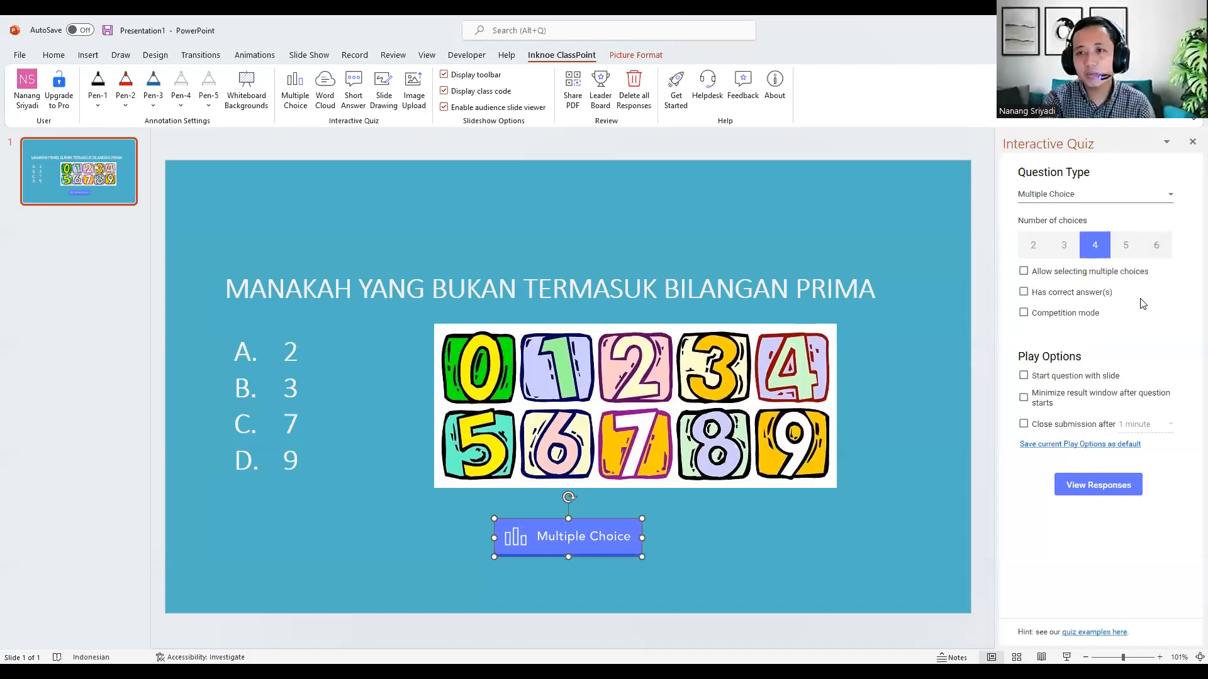
Check the available question types and try five answer choices before returning to four
left_click(1174, 197)
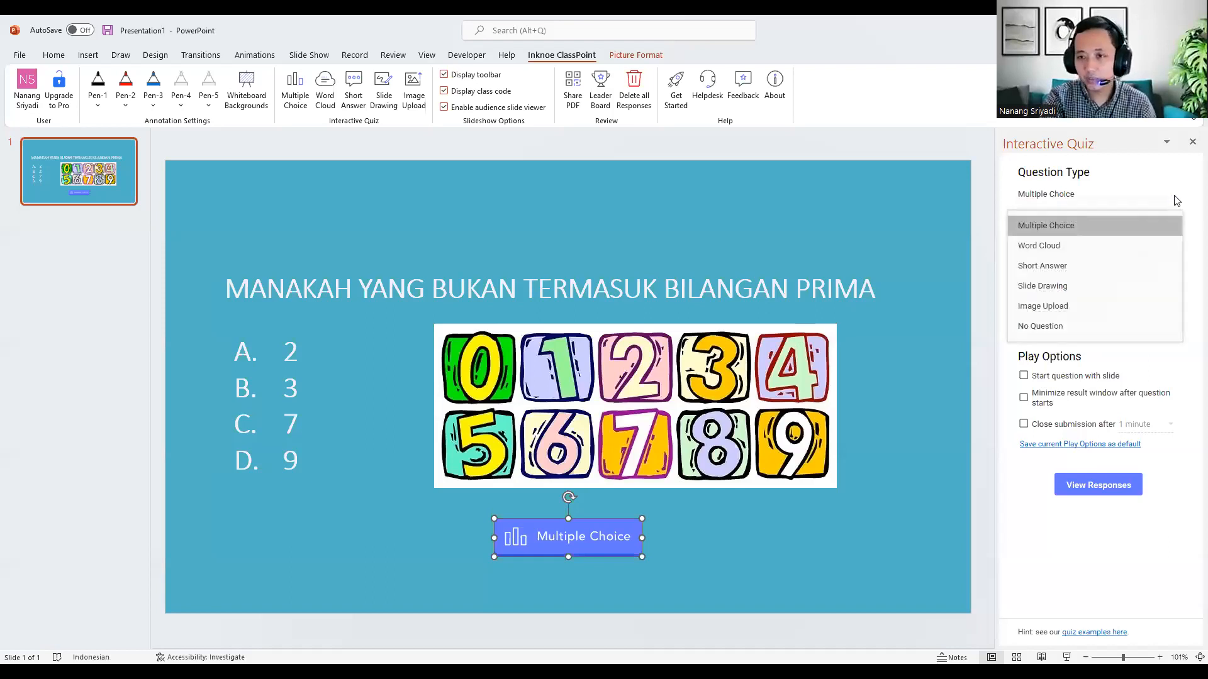
left_click(1174, 199)
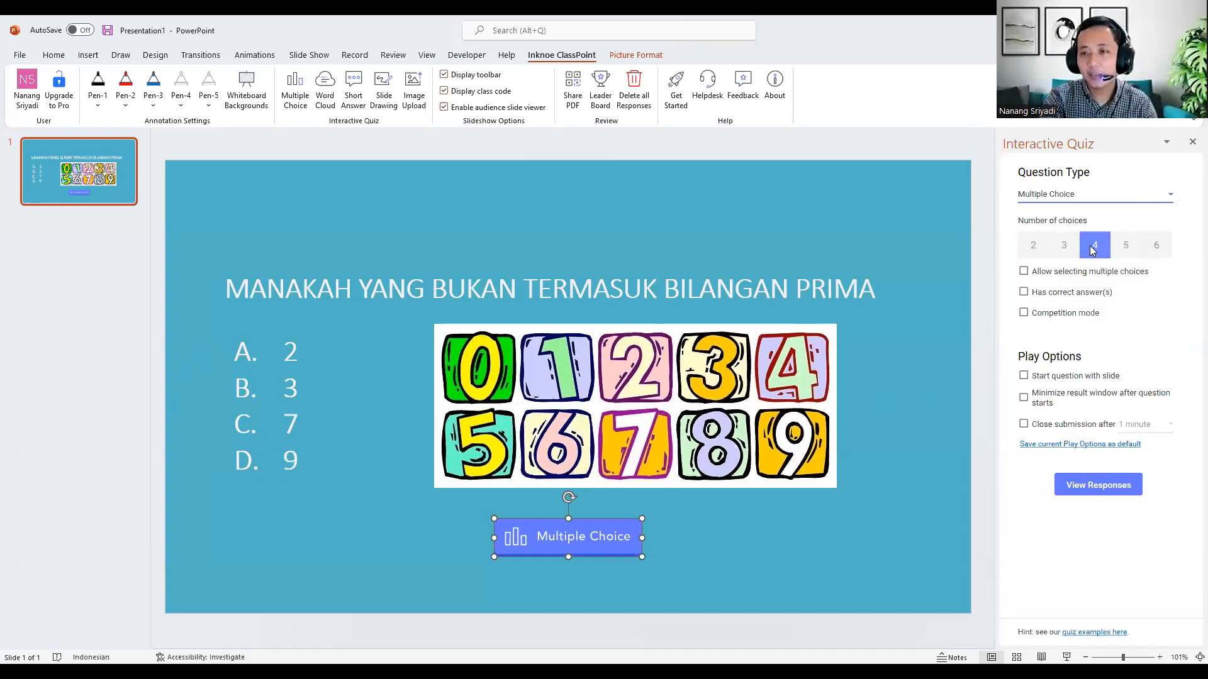
left_click(1124, 245)
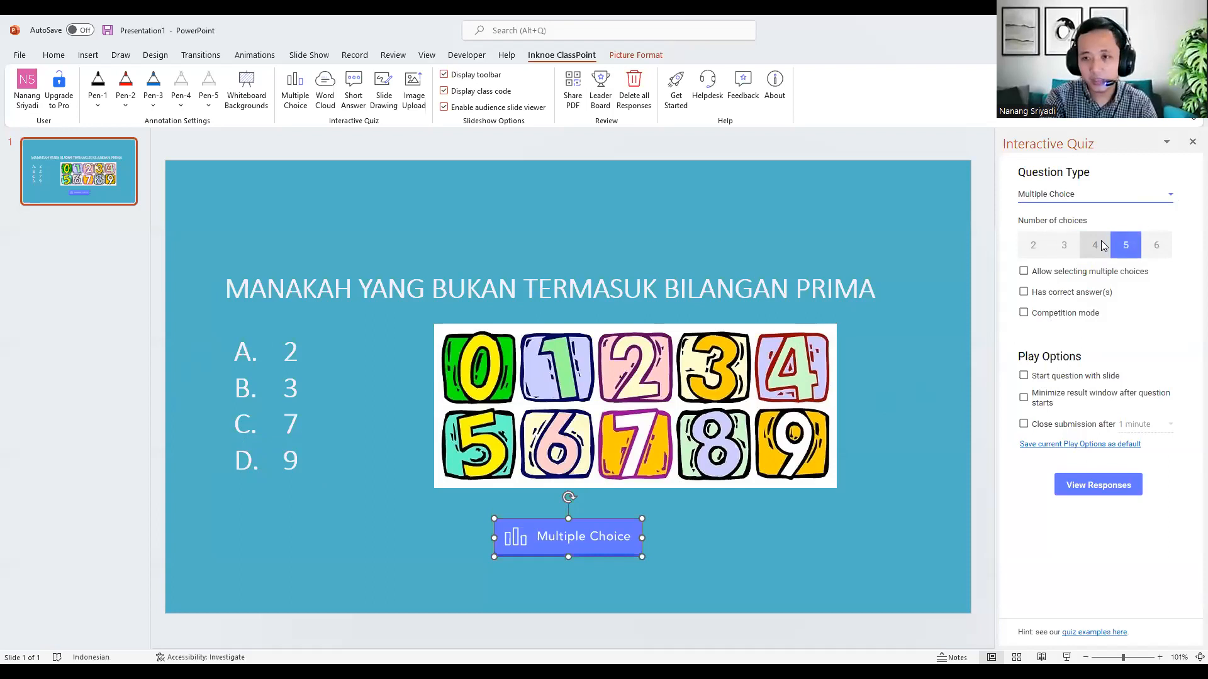
left_click(1101, 245)
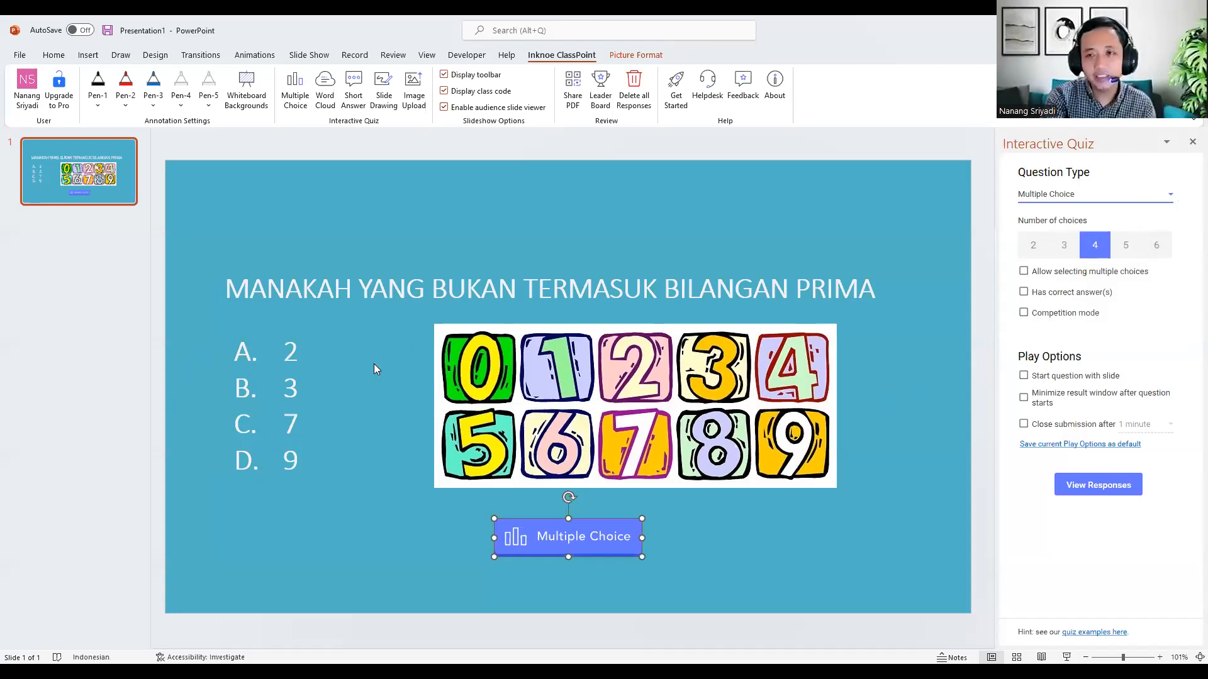
Mark D as the correct answer of the multiple-choice question and enable competition mode
left_click(1024, 292)
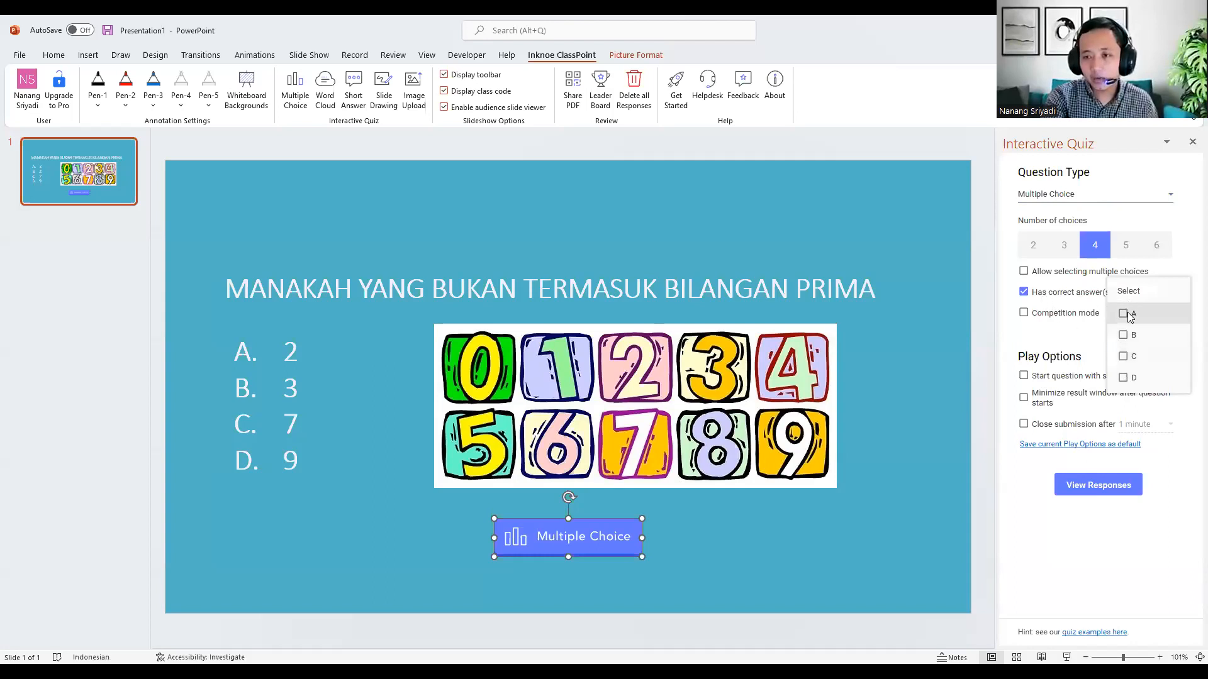
left_click(1124, 377)
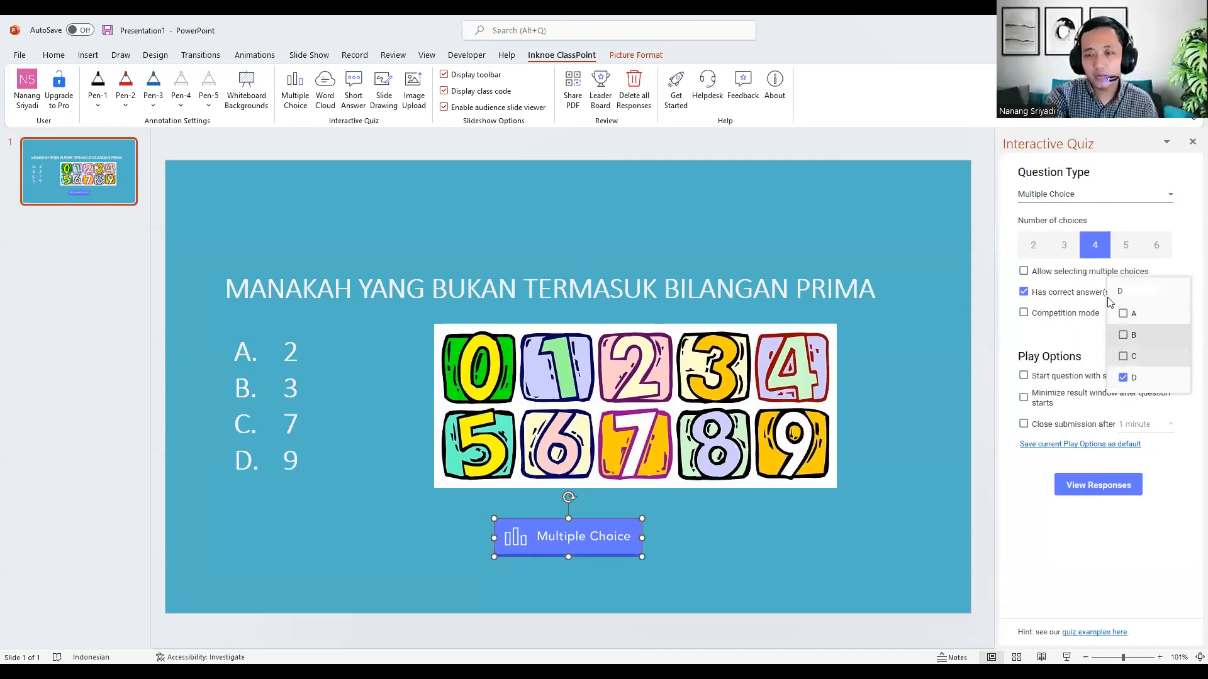
left_click(1071, 331)
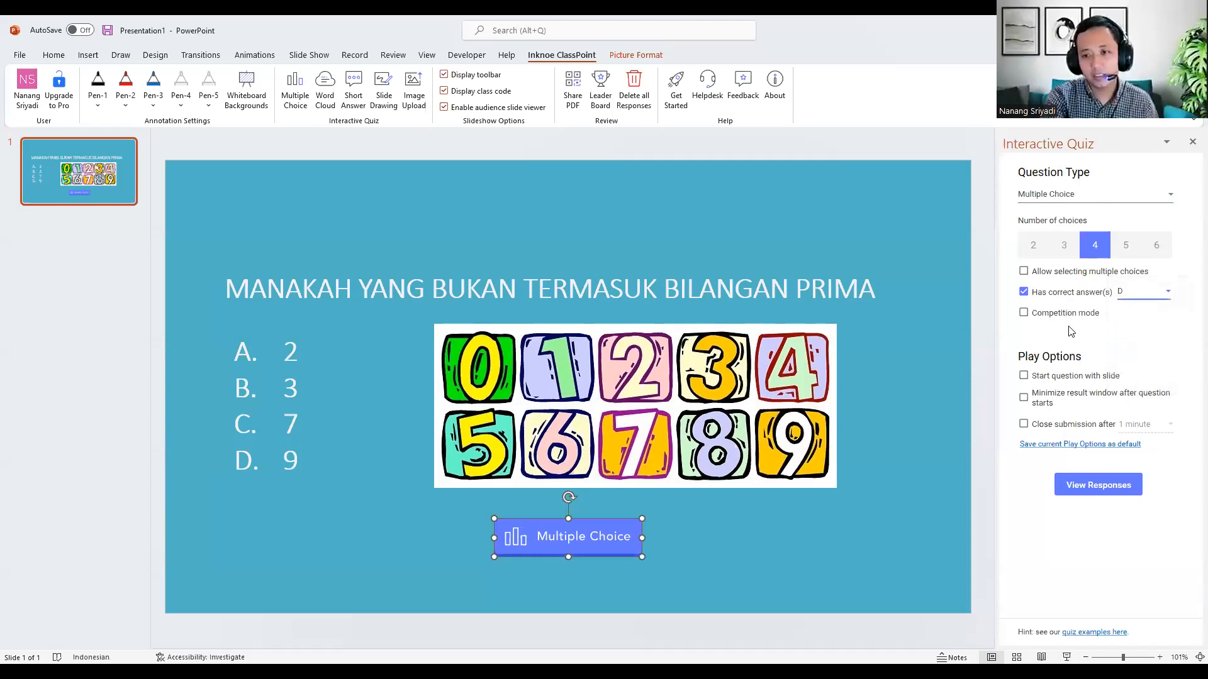
left_click(1024, 314)
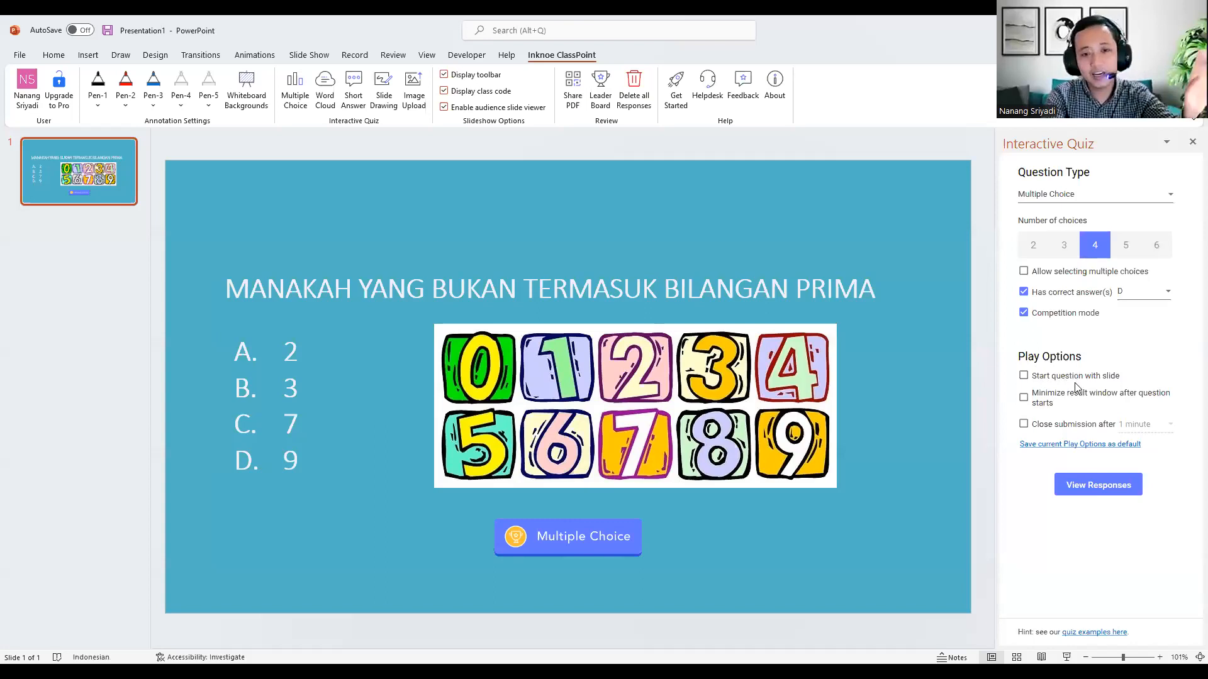
Set the question to minimize the result window after it starts and to close submission after 1 minute
left_click(1024, 398)
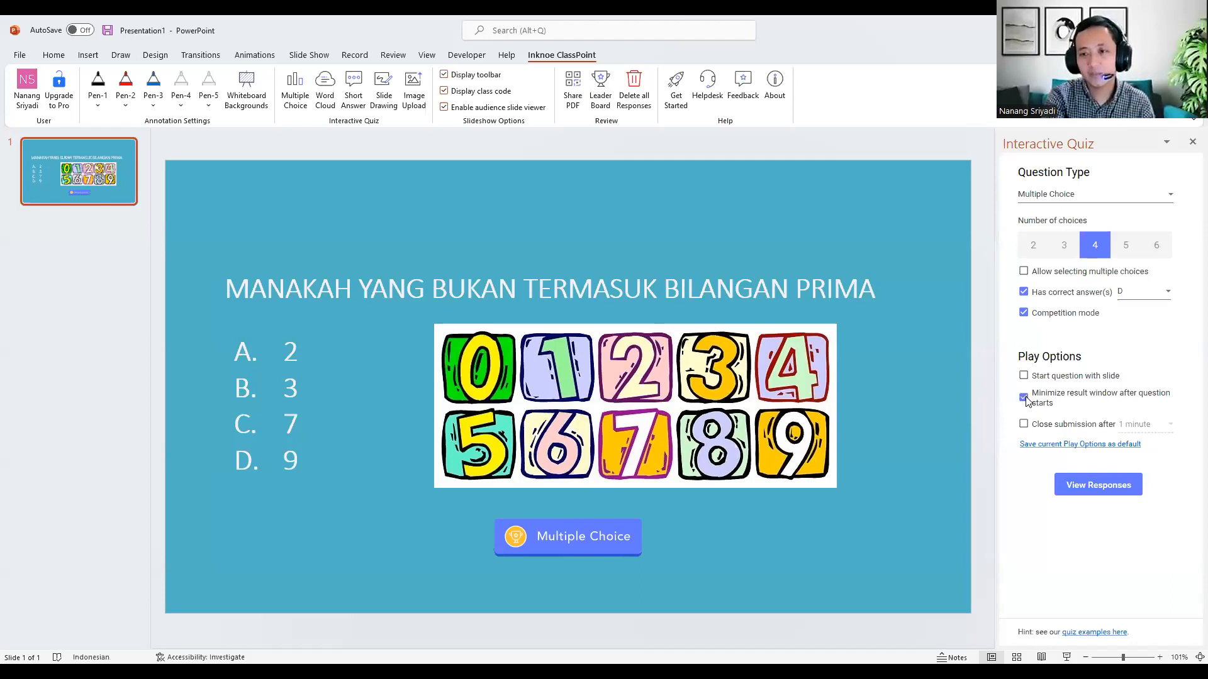
left_click(1023, 425)
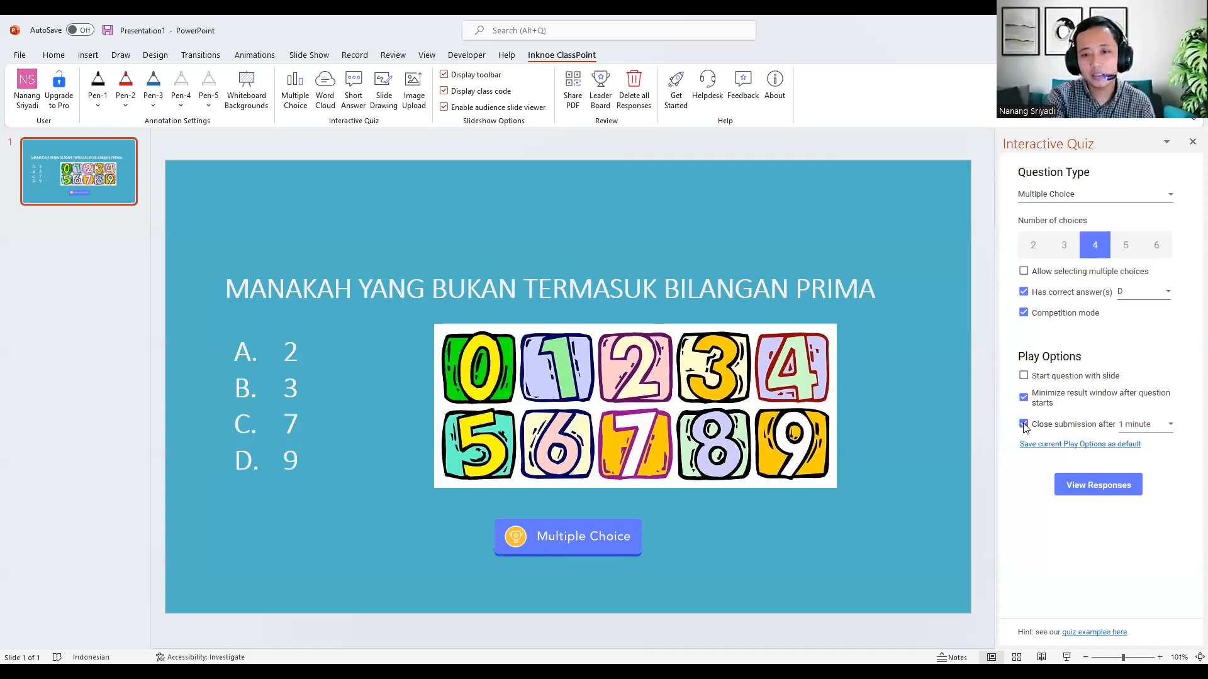
left_click(1165, 425)
left_click(1145, 495)
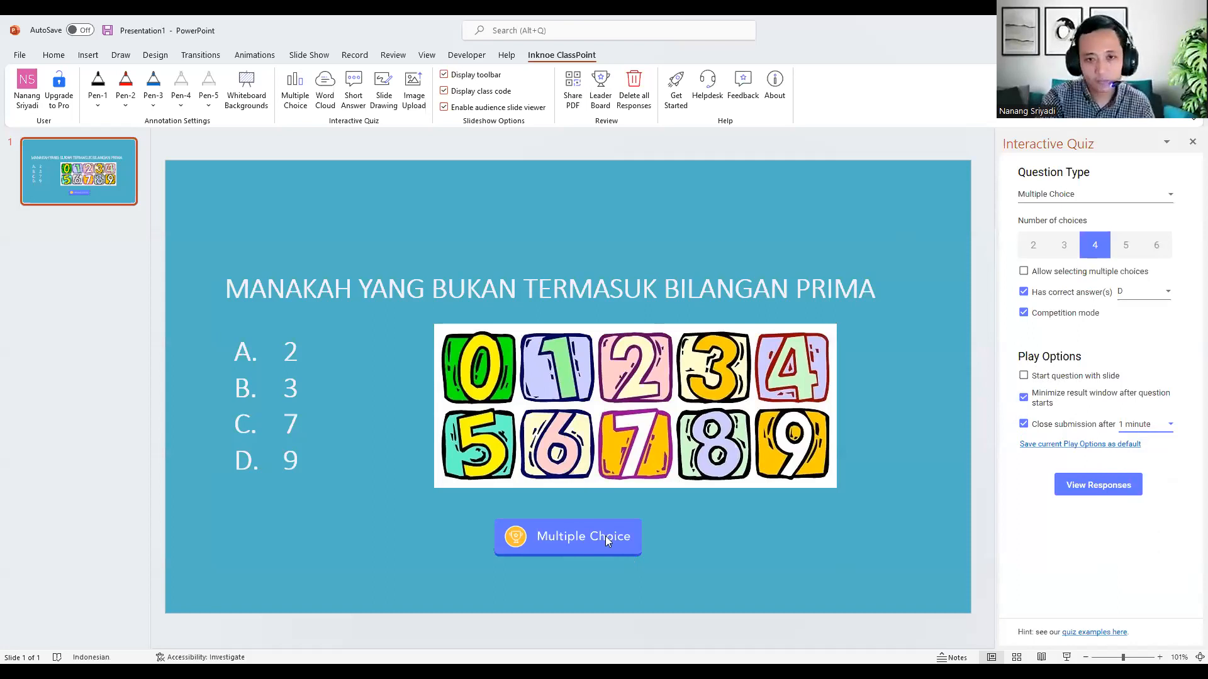
Start the slide show from the first slide
key("F5")
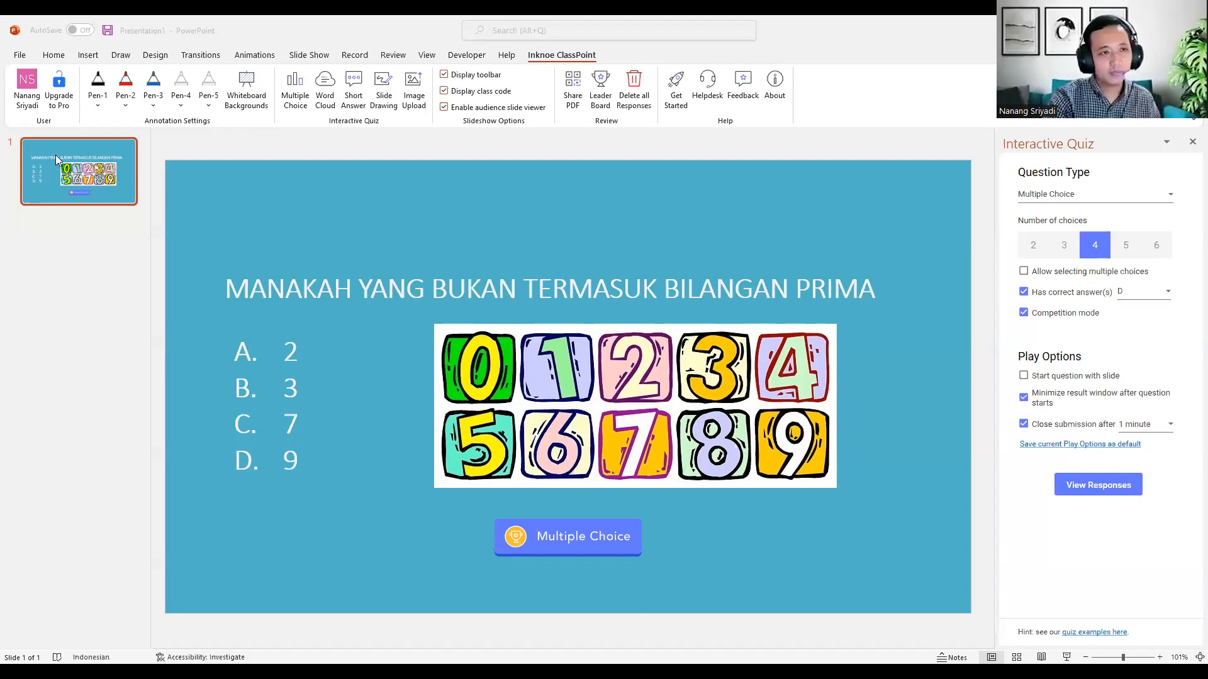
Add a new slide with the Title Slide layout after the quiz slide and delete its subtitle placeholder
left_click(69, 169)
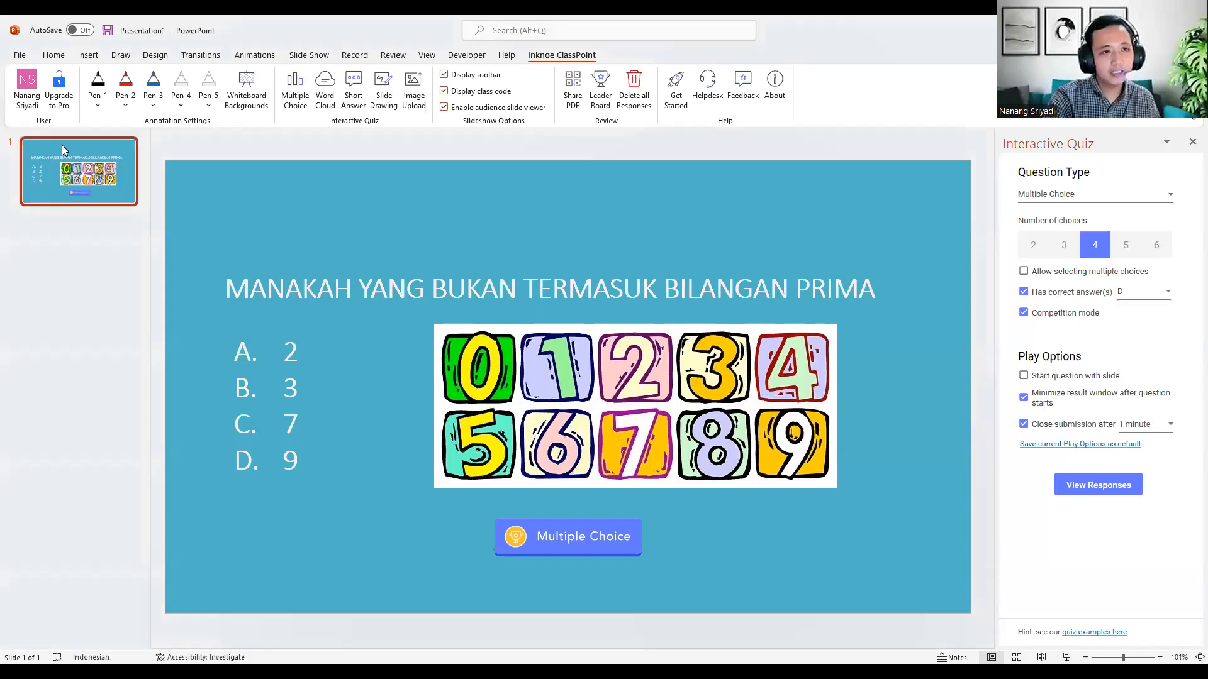
left_click(48, 58)
left_click(86, 56)
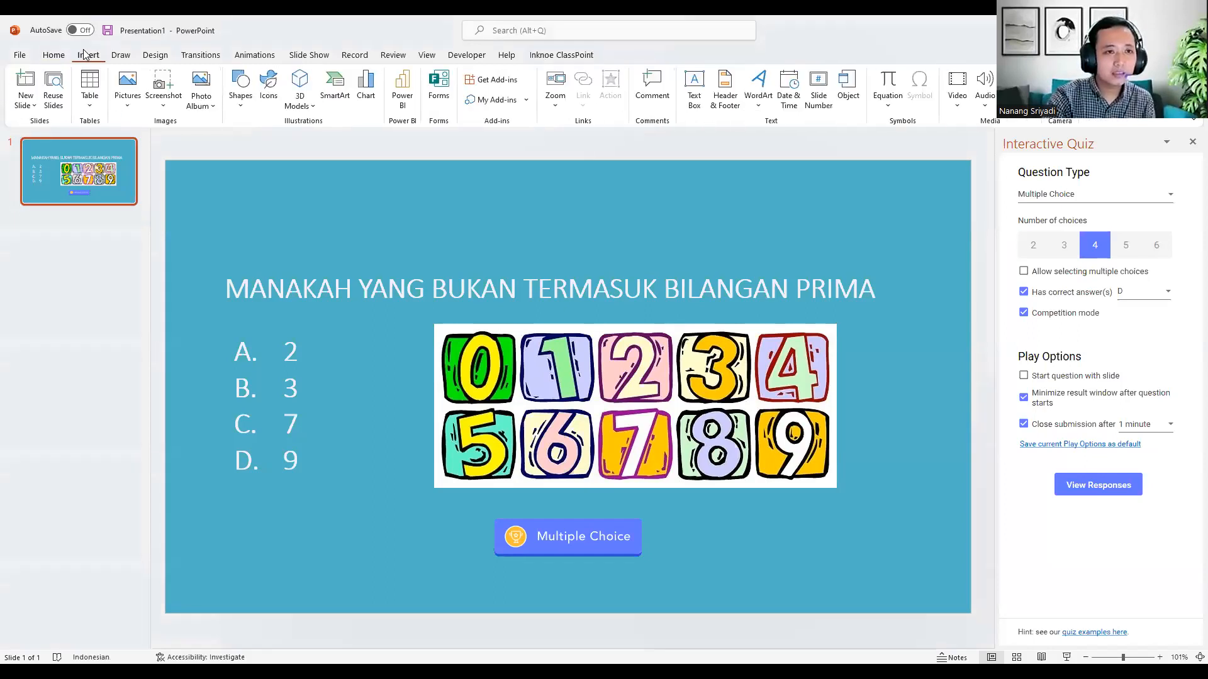
left_click(61, 60)
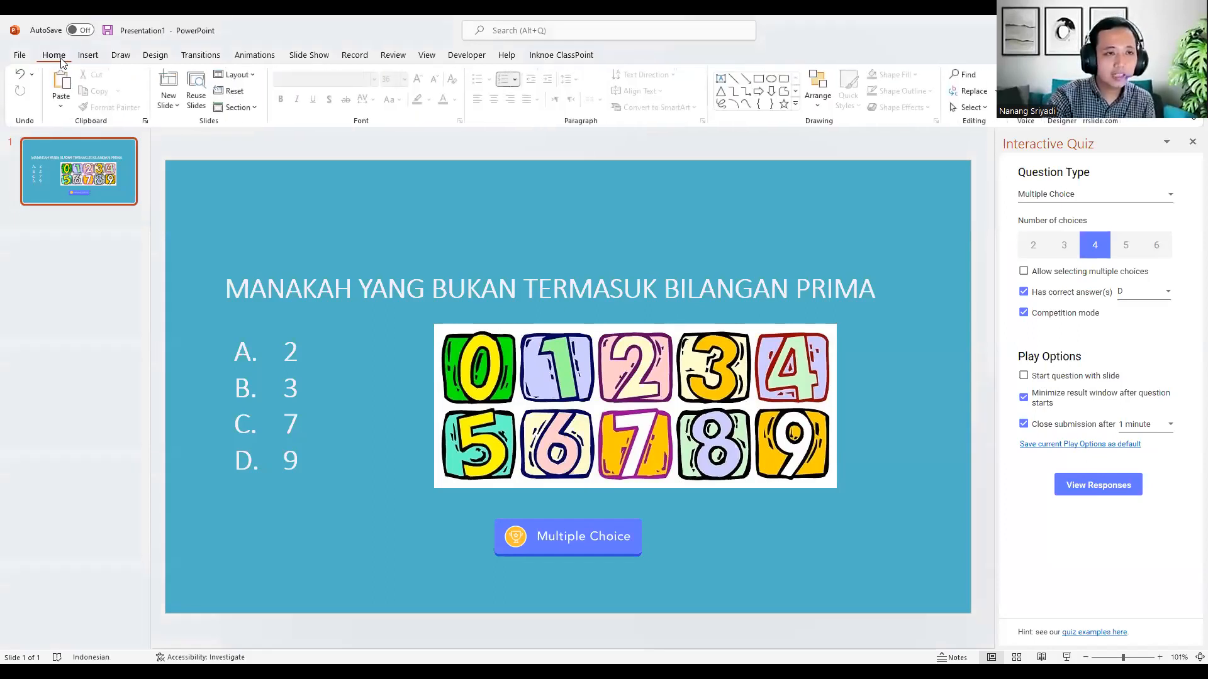
left_click(168, 103)
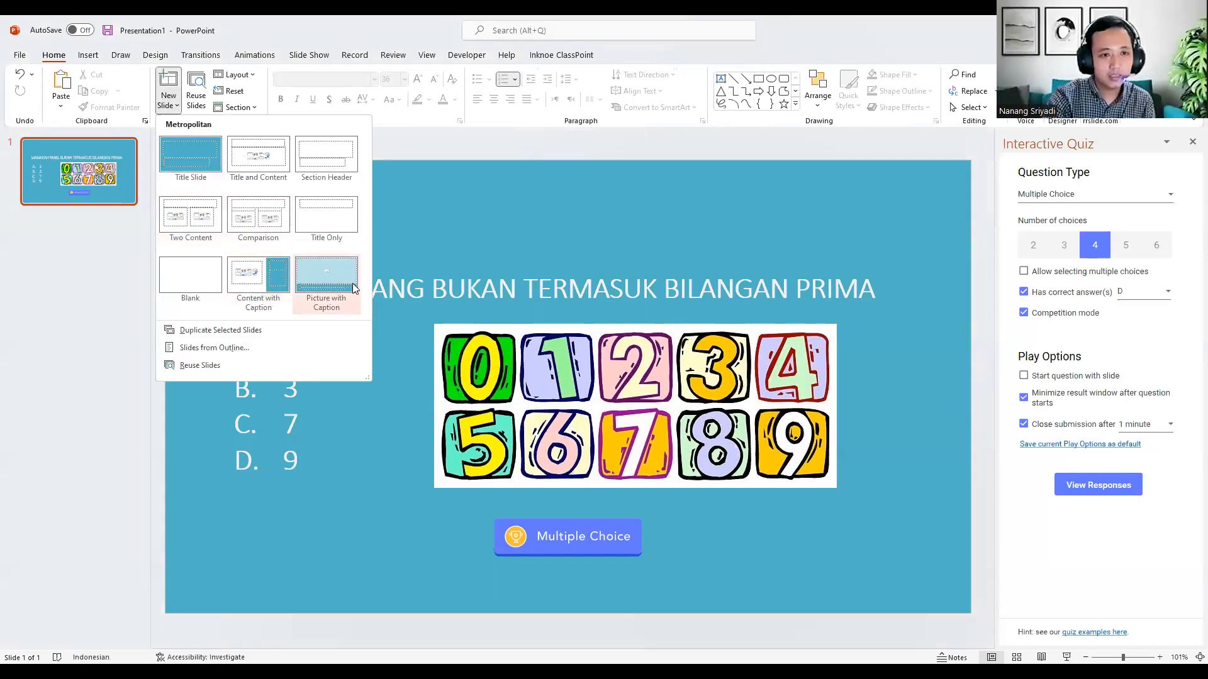
left_click(180, 153)
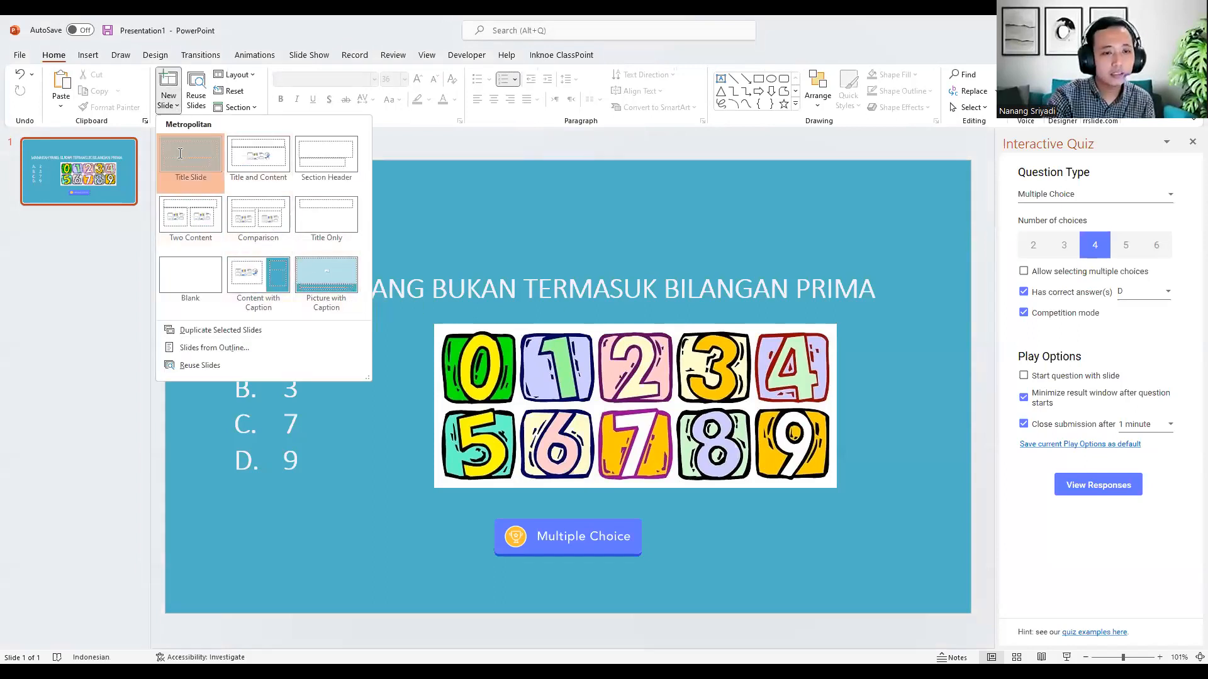
left_click(232, 438)
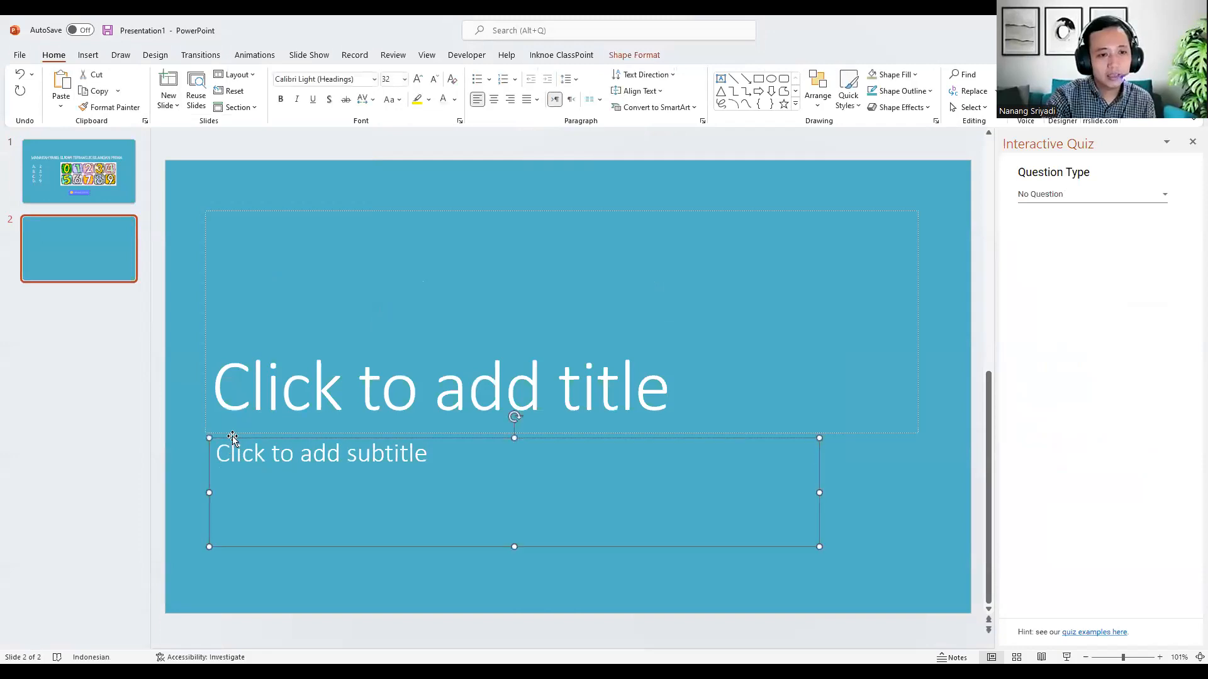
key("Delete")
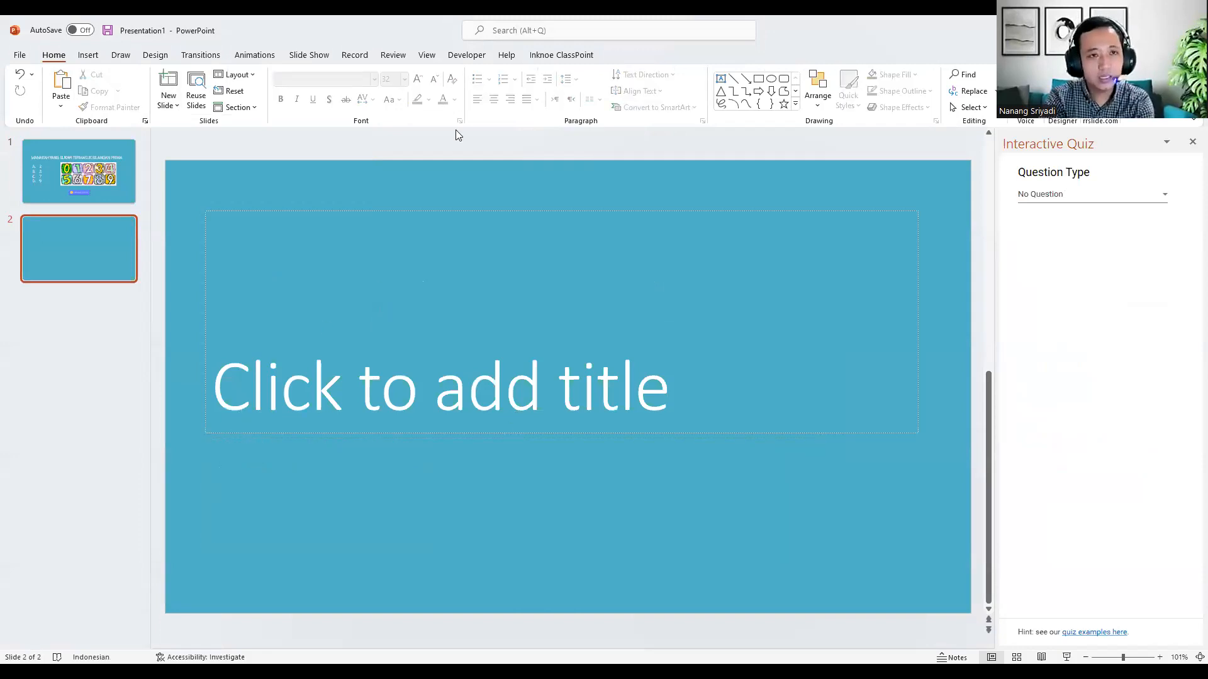
Begin the title of the second slide with "APA"
left_click(533, 56)
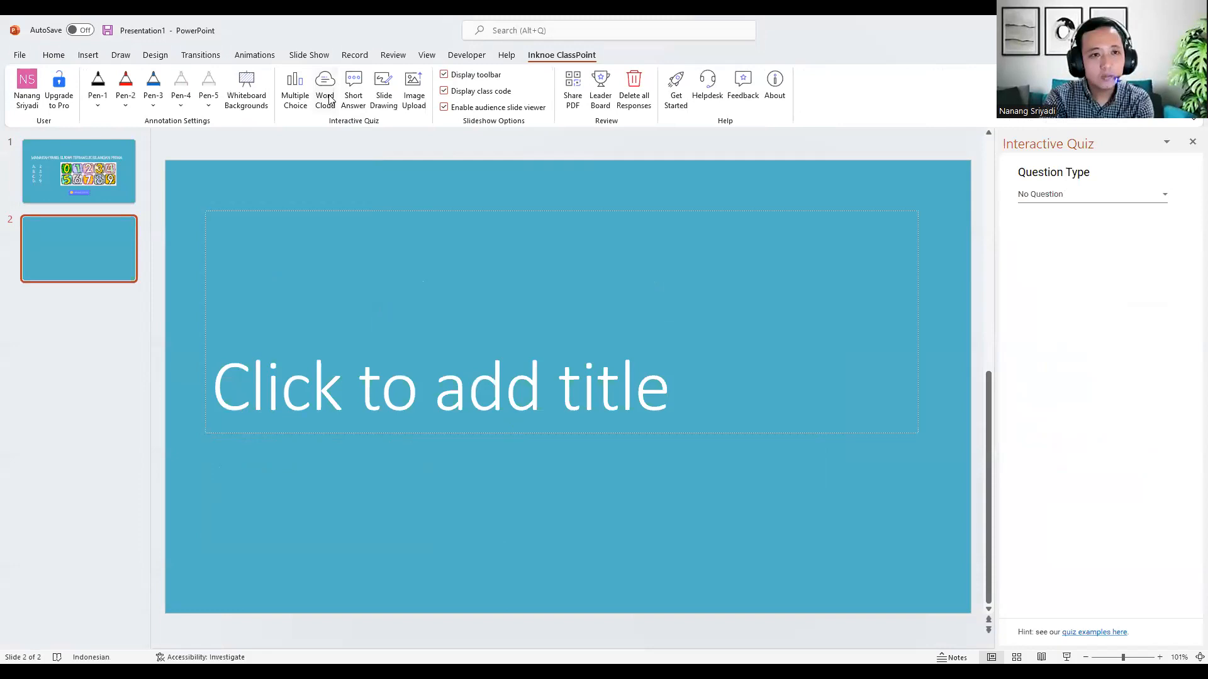
left_click(466, 403)
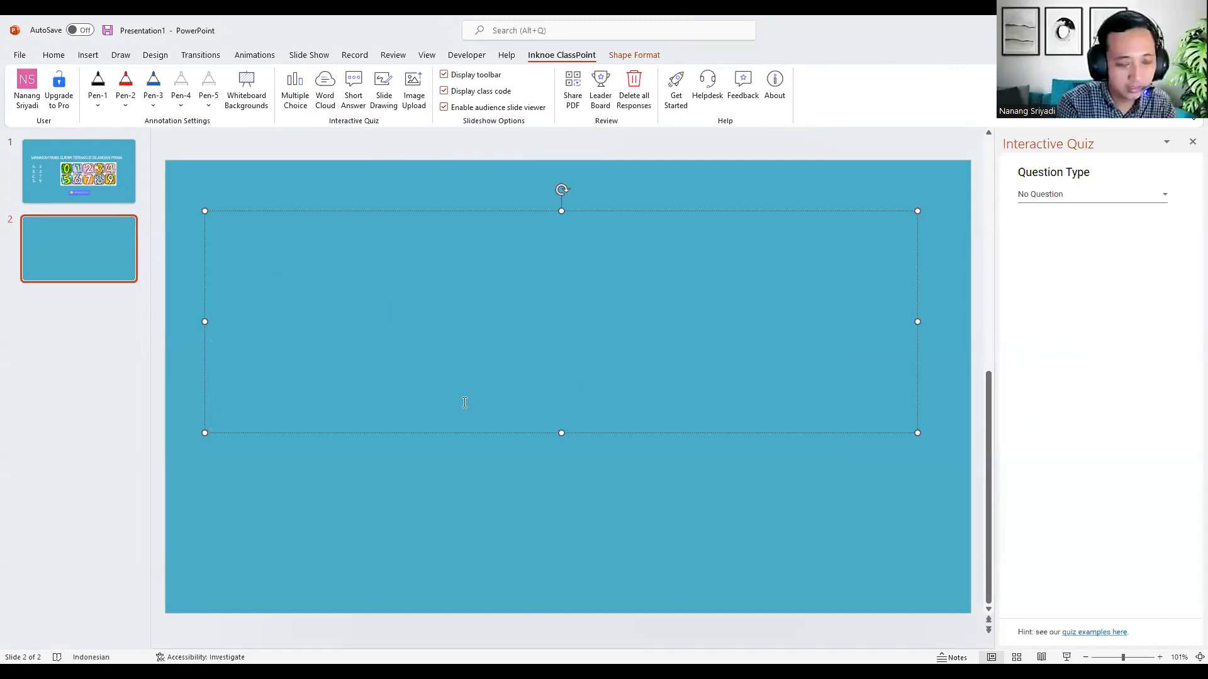
type("APA")
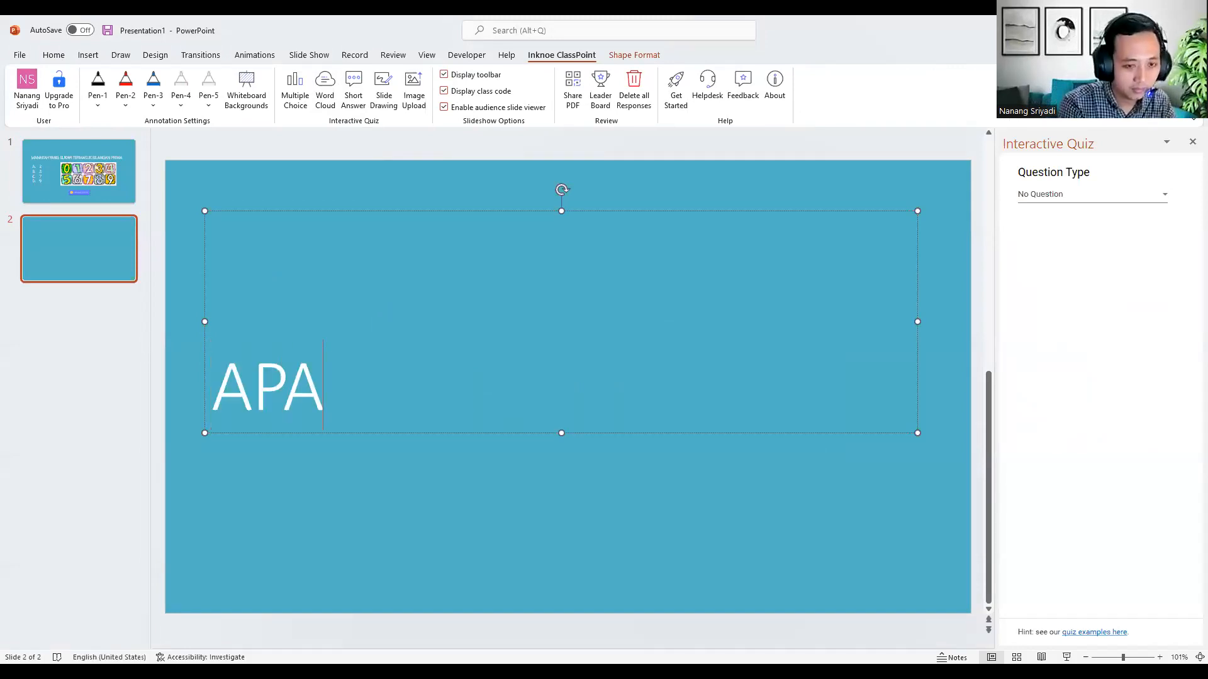